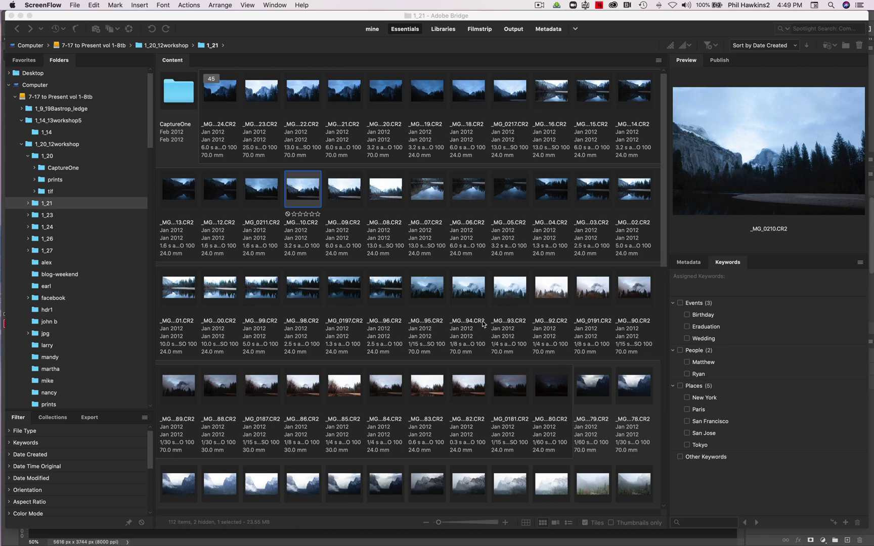
Cycle through the Libraries, Filmstrip and Output workspaces, finishing on the Metadata workspace's file list.
left_click(445, 51)
left_click(444, 29)
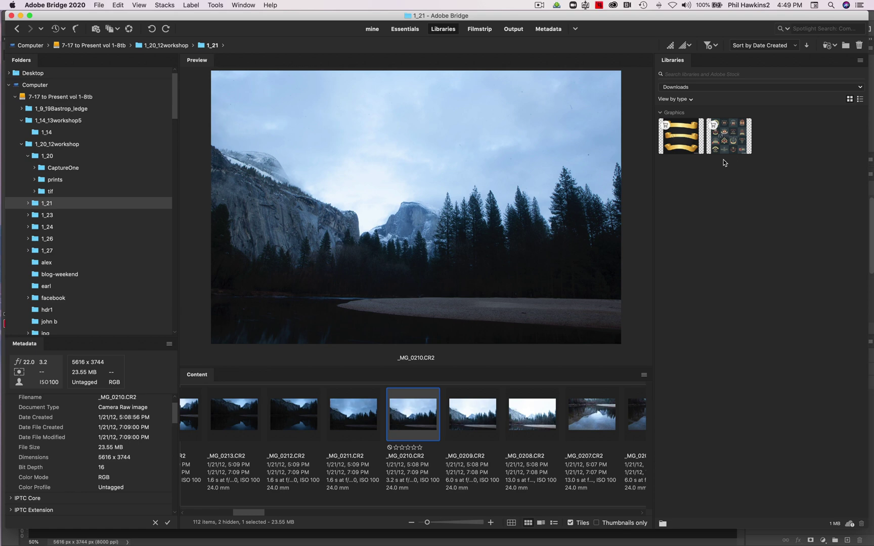
left_click(489, 30)
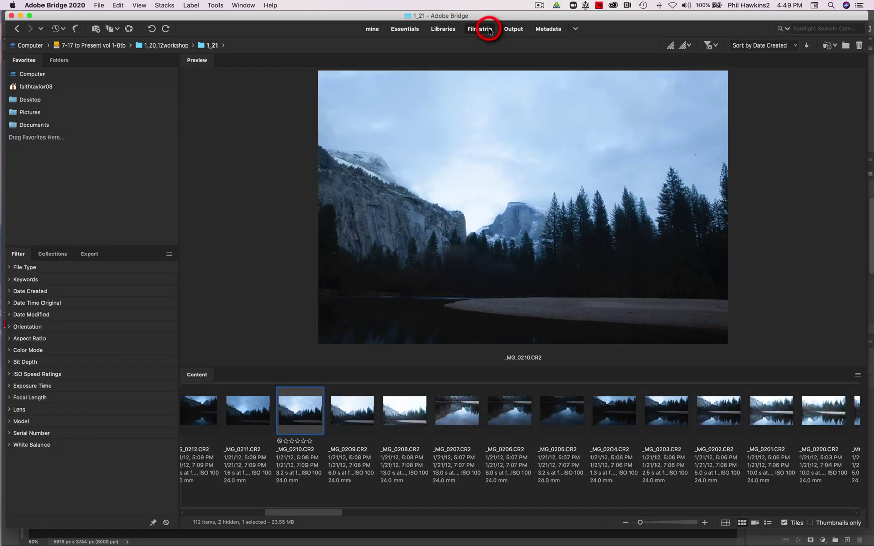
left_click(510, 30)
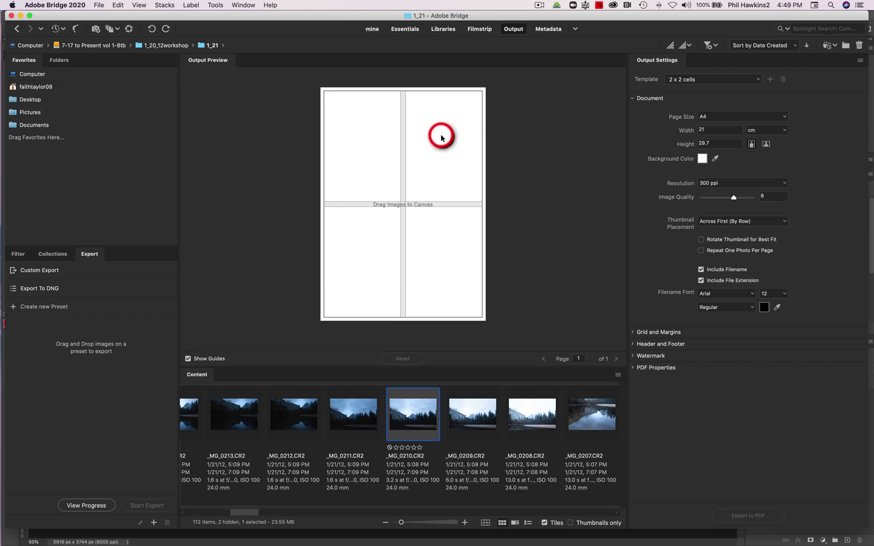
left_click(557, 29)
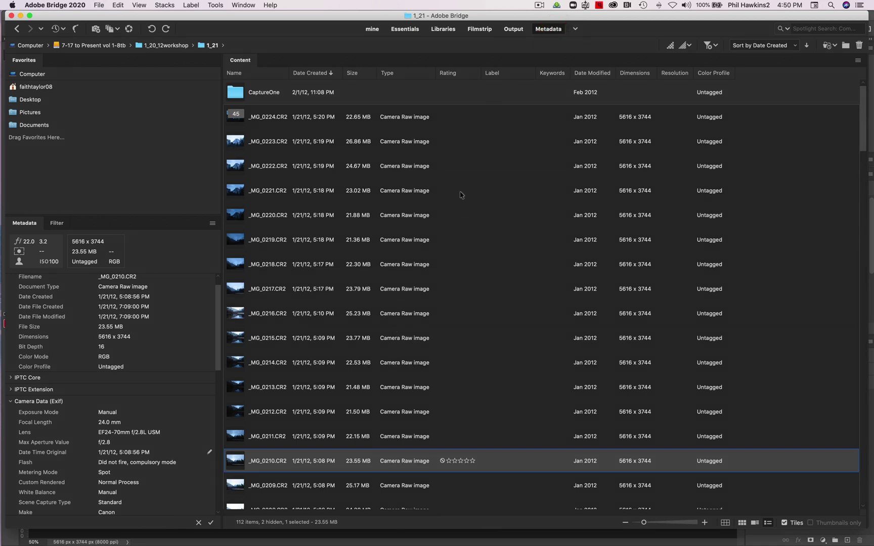
Switch to the custom 'mine' workspace and select items in its thumbnail column and folder panel.
left_click(375, 32)
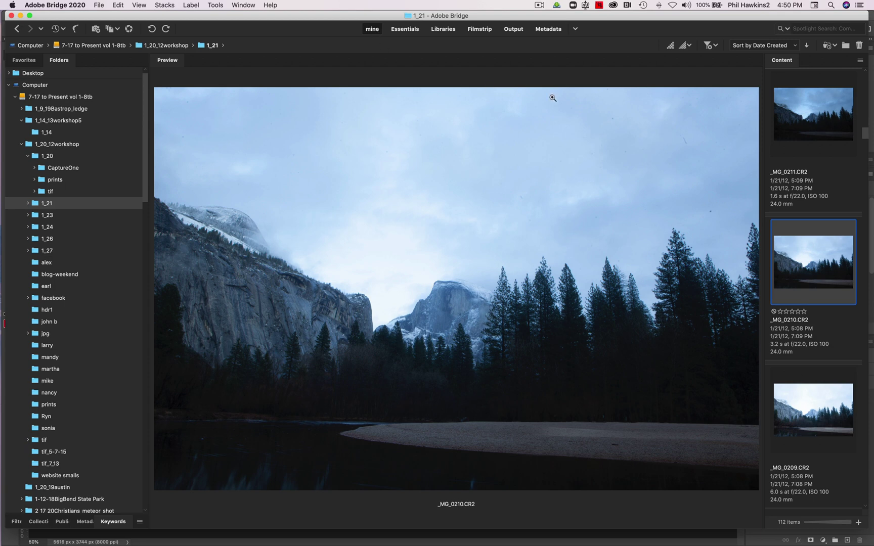
left_click(824, 120)
left_click(824, 248)
left_click(100, 267)
From the Essentials workspace, dock the Preview panel as a tab beside Content.
left_click(412, 30)
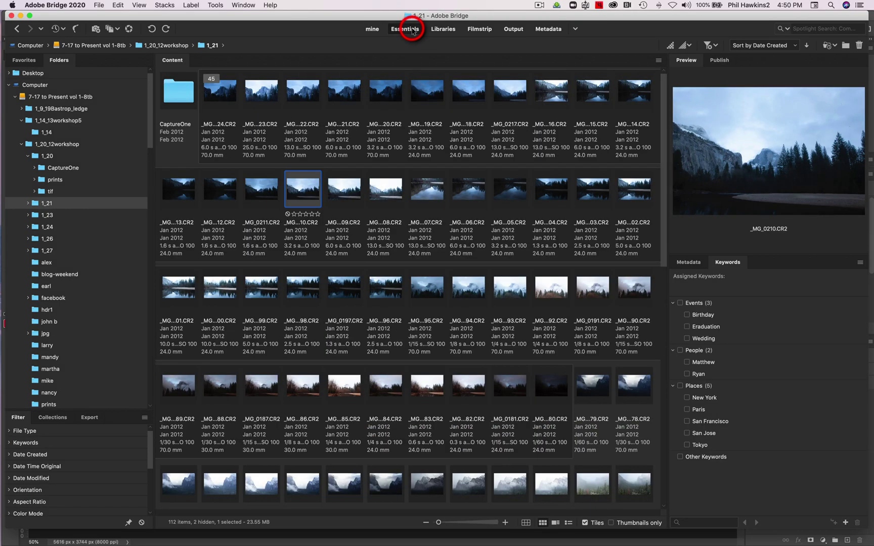
left_click(428, 87)
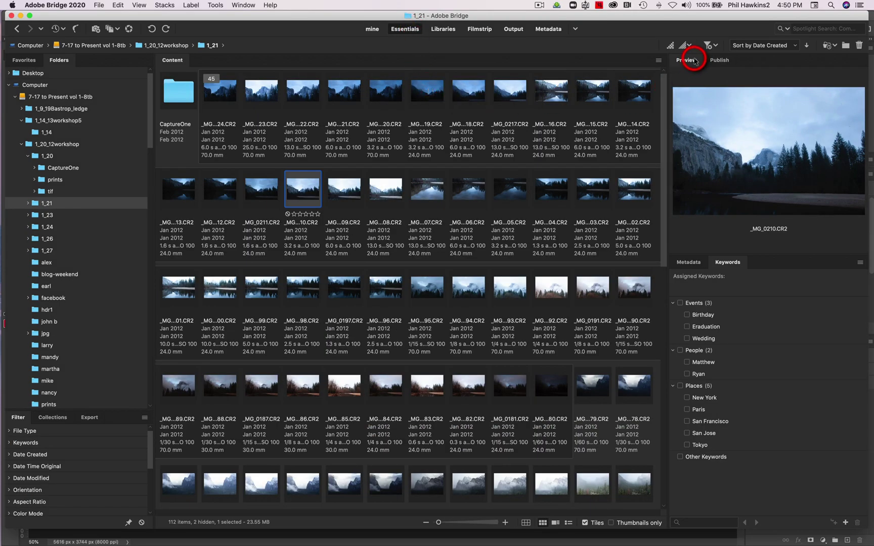
left_click_drag(694, 62, 402, 67)
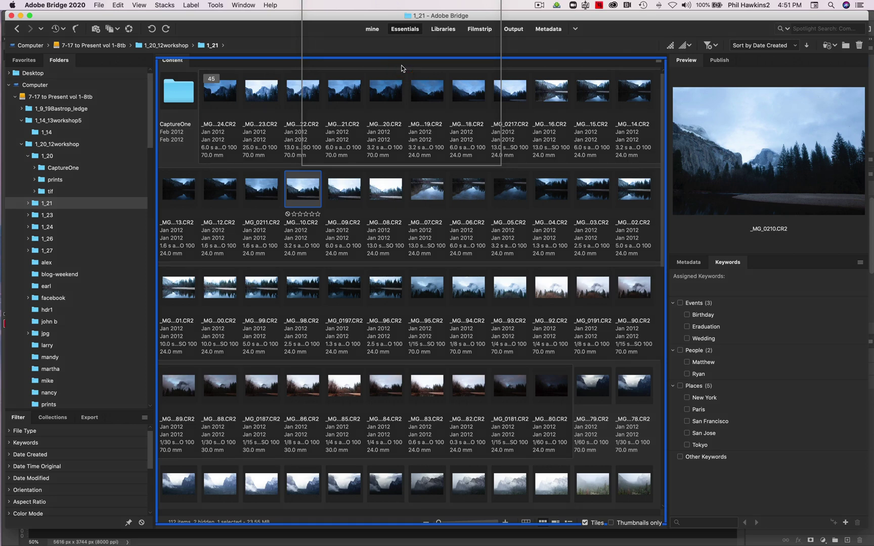
left_click_drag(402, 68, 401, 68)
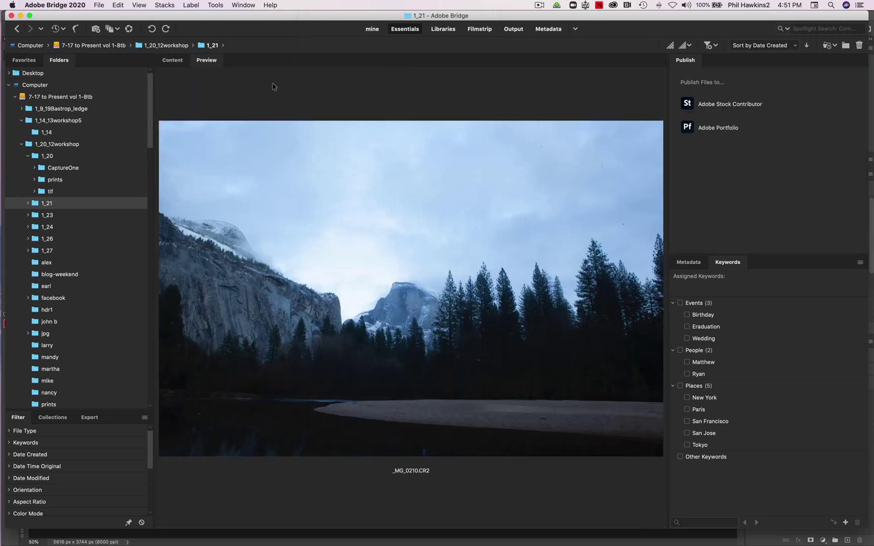
Move the Content thumbnails into the right-hand Publish panel group.
left_click(173, 62)
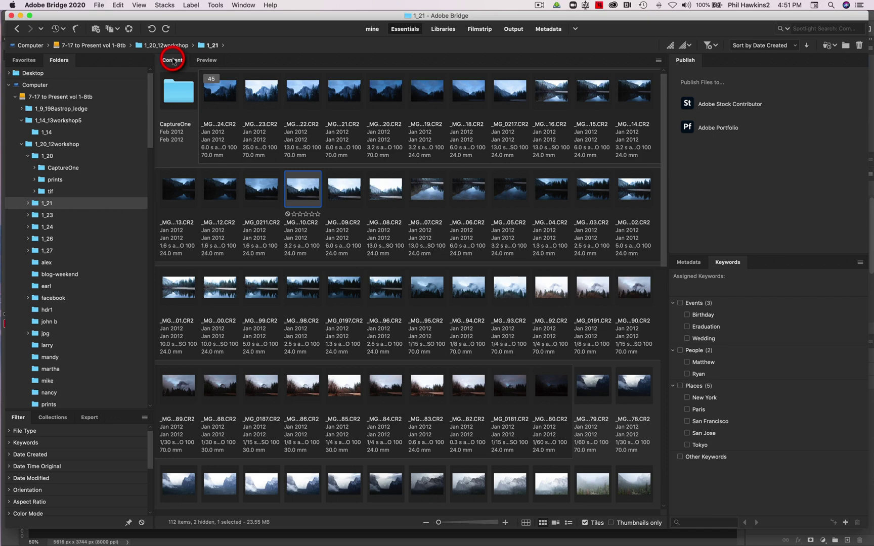
left_click_drag(173, 62, 769, 67)
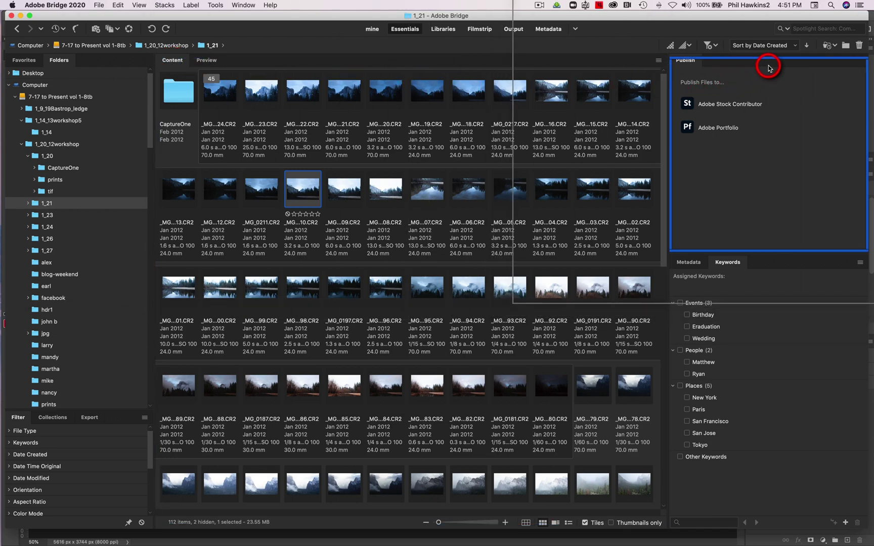
left_click_drag(769, 68, 770, 67)
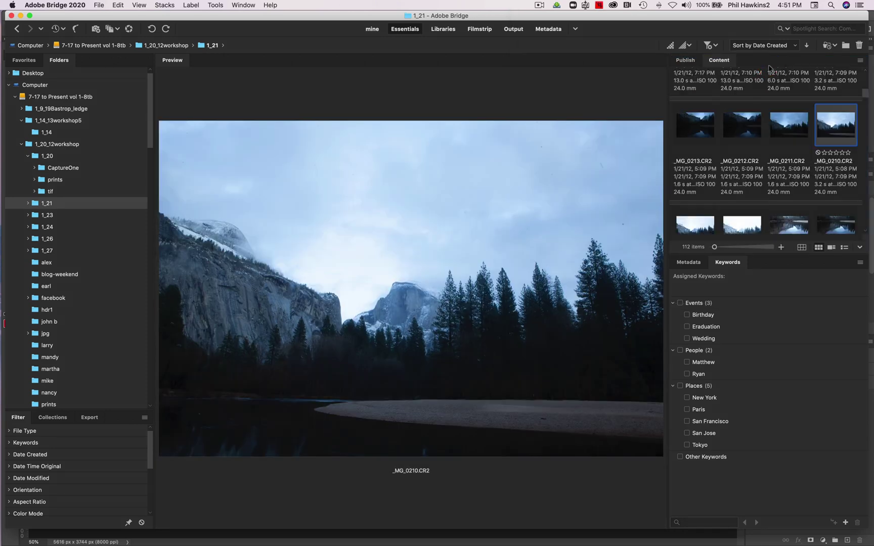
Place Publish below the thumbnails and dock Metadata in the left column.
left_click(686, 60)
left_click_drag(687, 62, 745, 260)
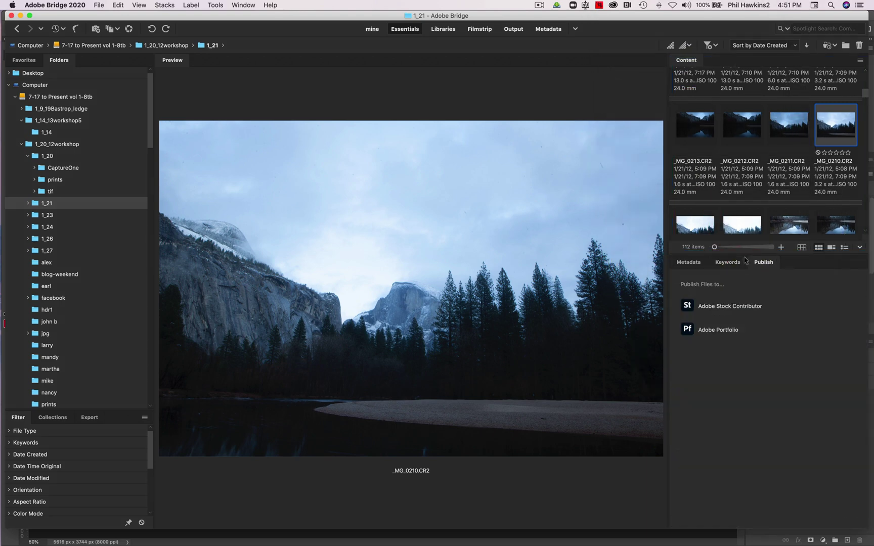
left_click(683, 262)
left_click_drag(682, 262, 75, 411)
left_click(682, 274)
Dock Keywords in the left column and resize the dividers so Filter shows its categories.
left_click_drag(689, 259, 61, 400)
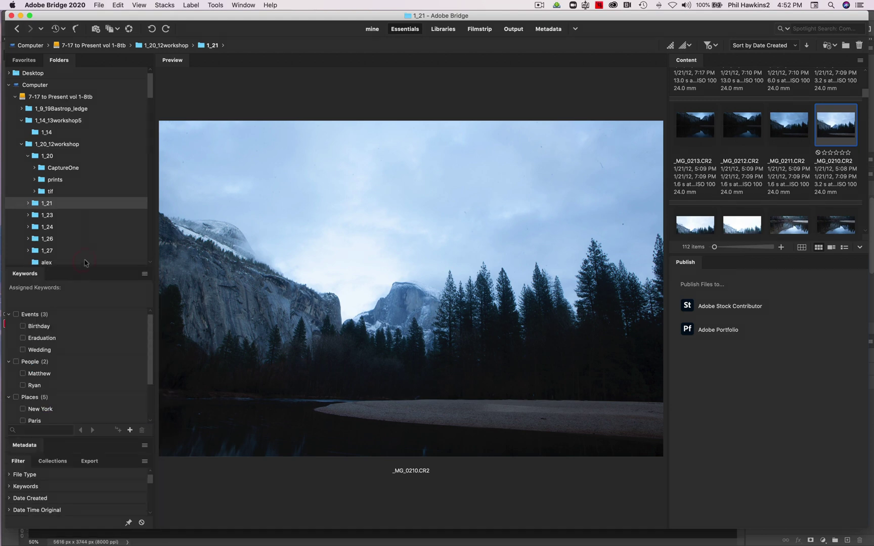
left_click_drag(84, 265, 78, 137)
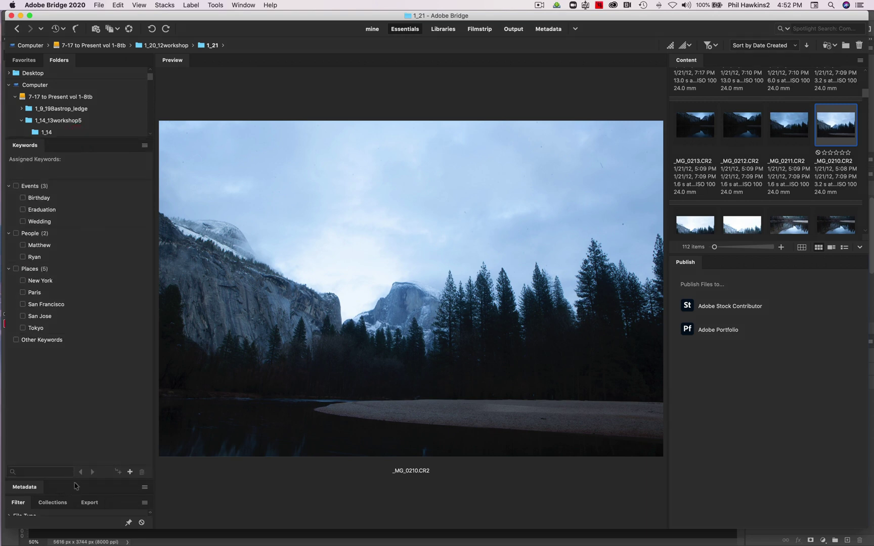
left_click_drag(76, 479, 90, 187)
left_click_drag(62, 494, 75, 204)
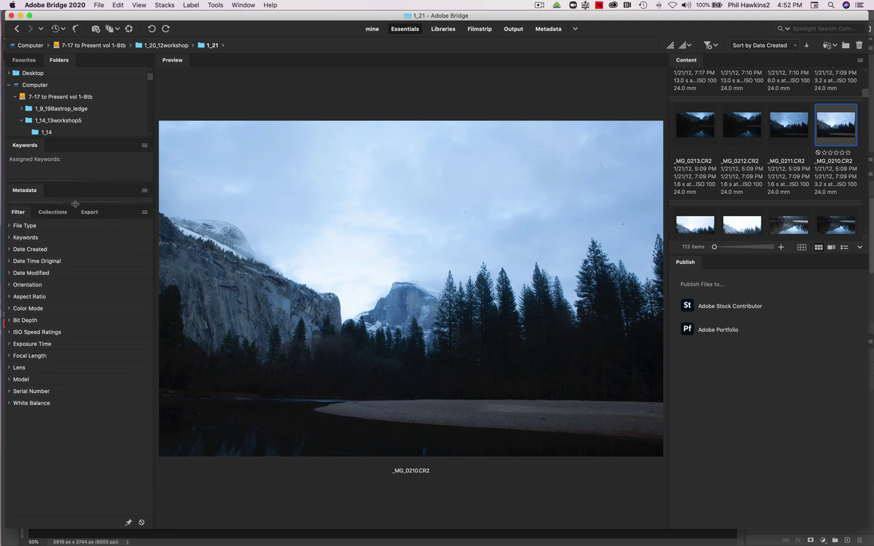
Close the Publish panel and widen the preview, leaving a single narrow thumbnail column.
right_click(691, 264)
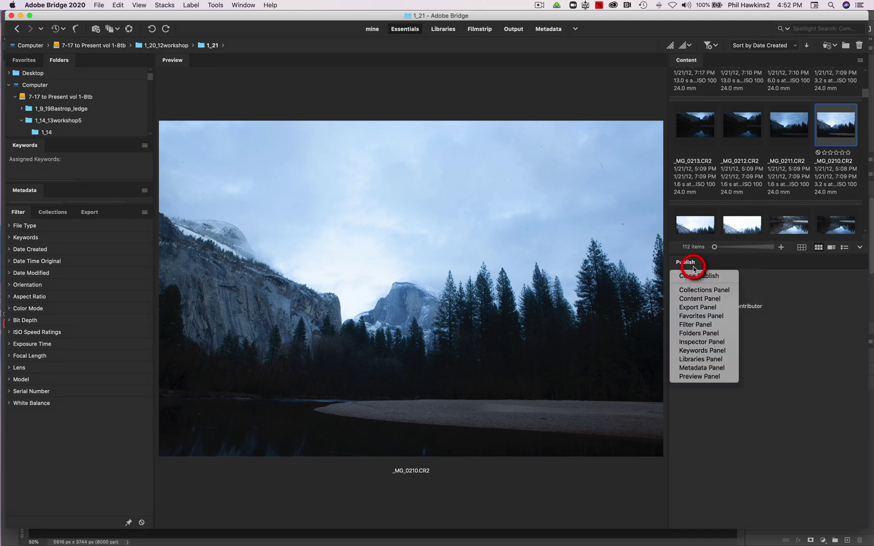
left_click(694, 276)
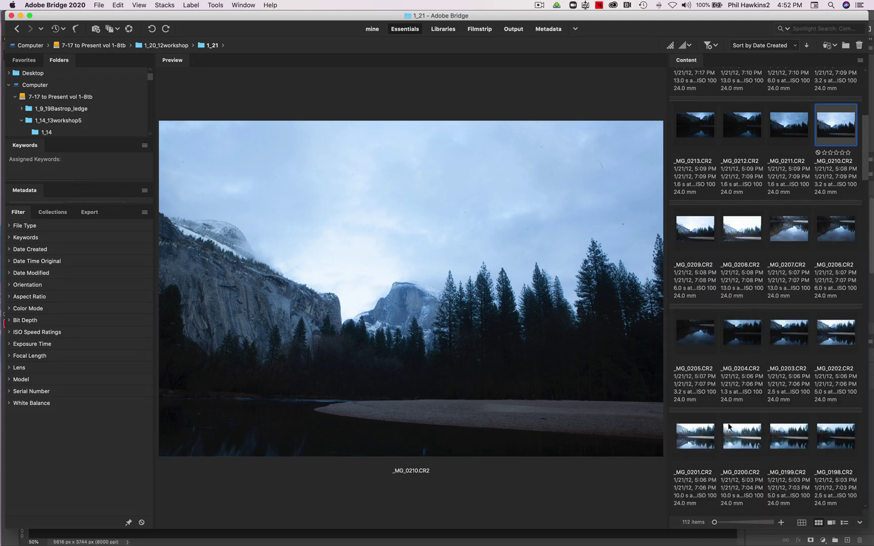
left_click(667, 331)
left_click_drag(669, 331, 776, 346)
left_click(786, 47)
left_click(793, 47)
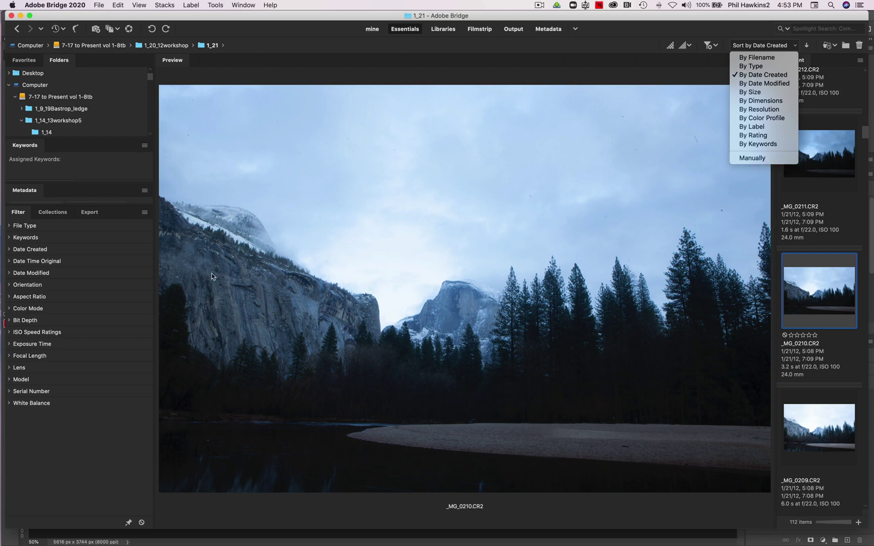
left_click(80, 287)
Keep the By Date Created sort and enlarge the folder tree to list the 1_20workshop subfolders.
left_click(769, 77)
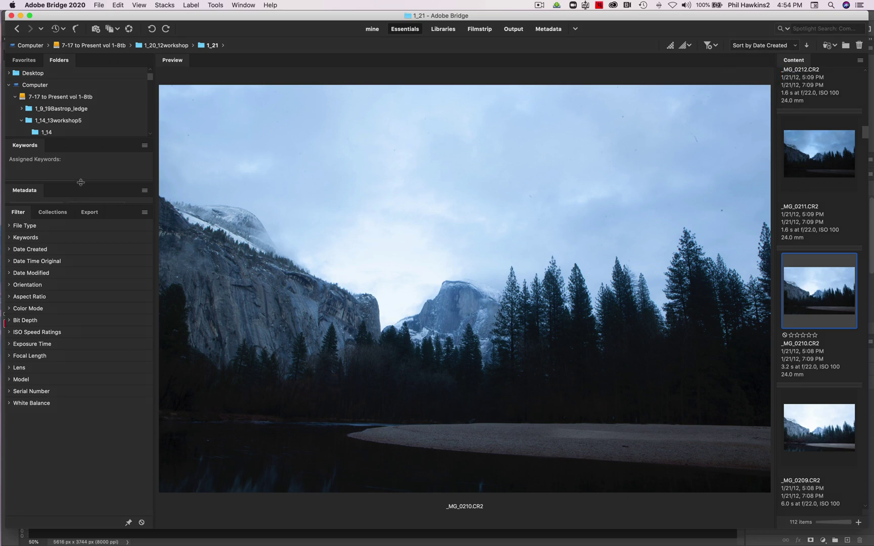
left_click_drag(81, 182, 72, 468)
left_click_drag(68, 134, 67, 194)
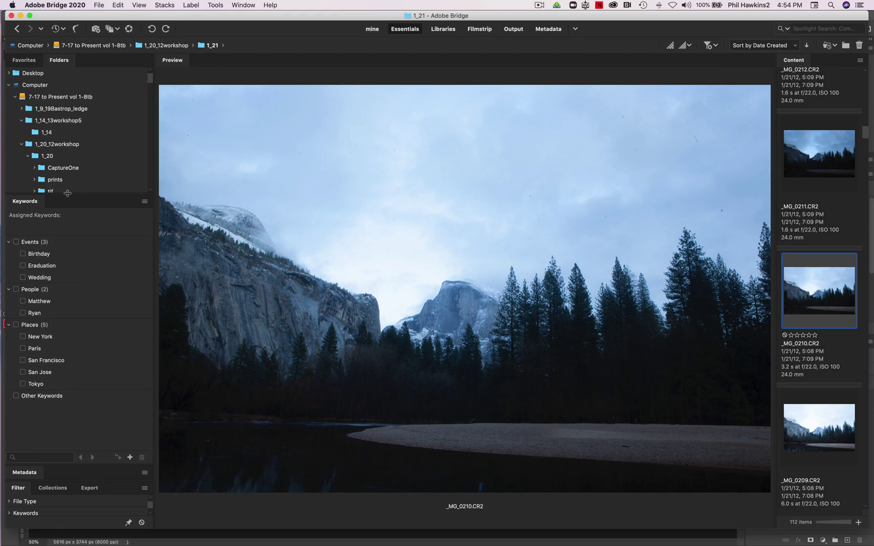
left_click_drag(68, 193, 55, 425)
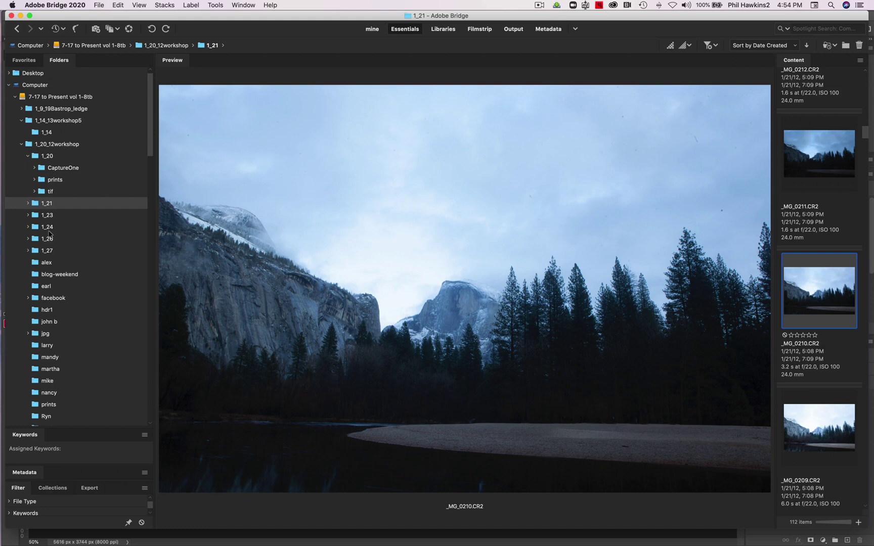
Save the current layout as a new workspace named 'demo'.
left_click(576, 30)
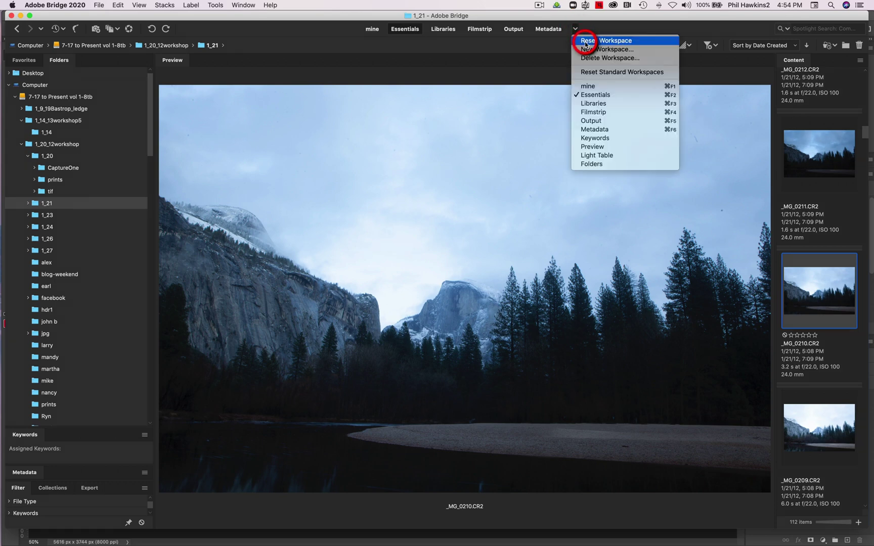
left_click(586, 49)
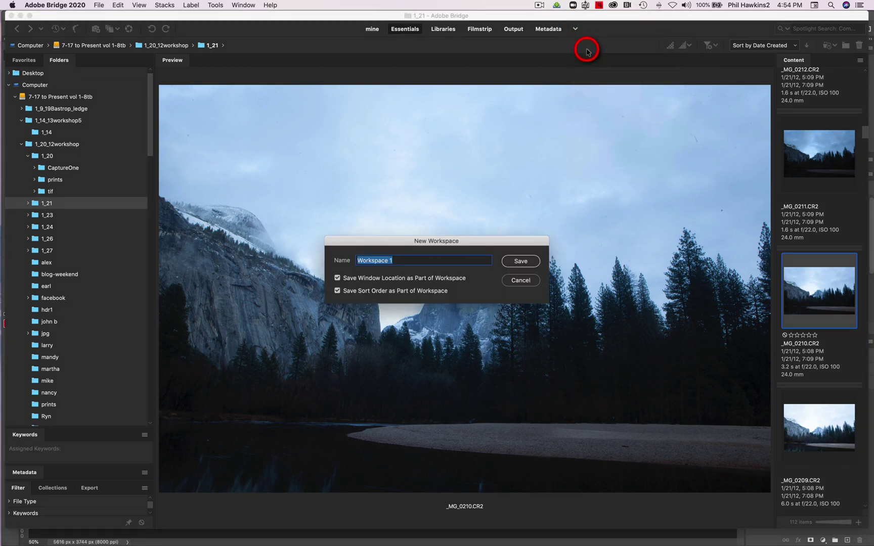
type("demo")
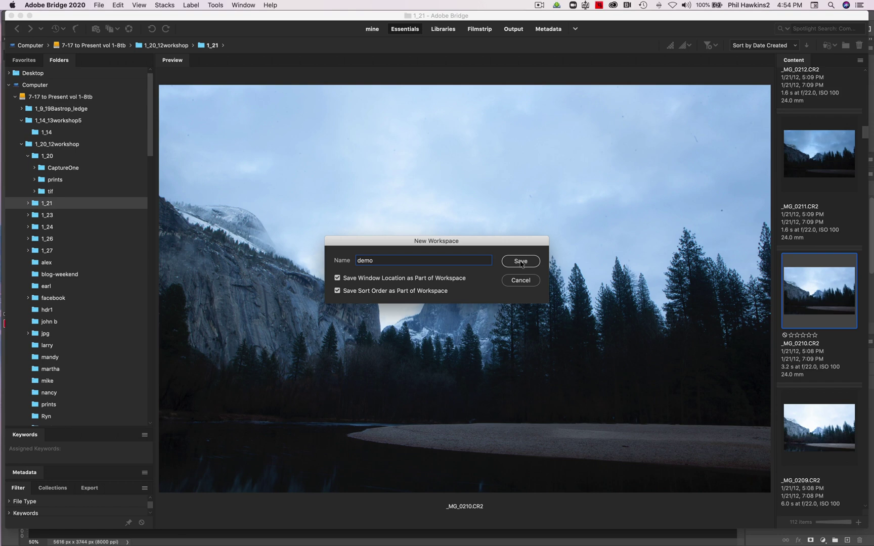
left_click(520, 262)
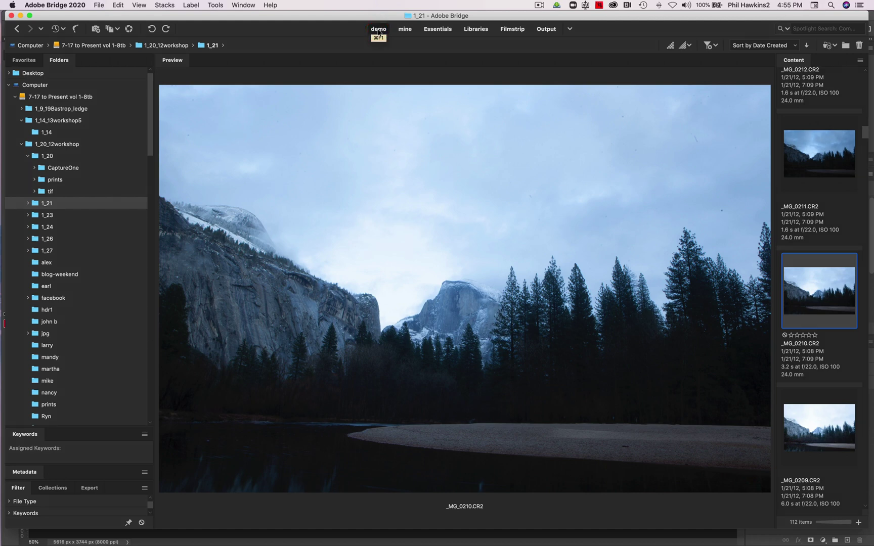
Switch to the demo workspace, scroll the thumbnails and preview _MG_0122.
left_click(379, 32)
left_click_drag(865, 141, 866, 80)
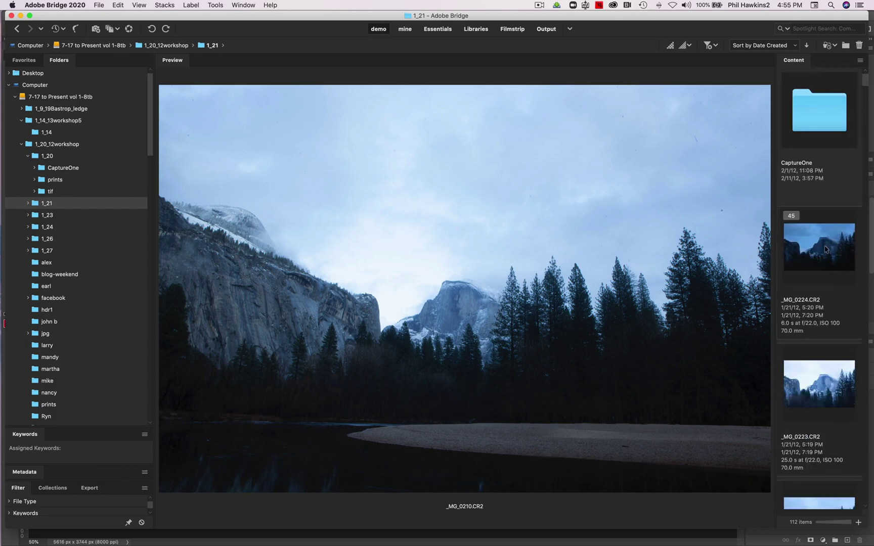
left_click(816, 379)
left_click_drag(863, 80, 867, 470)
left_click(825, 184)
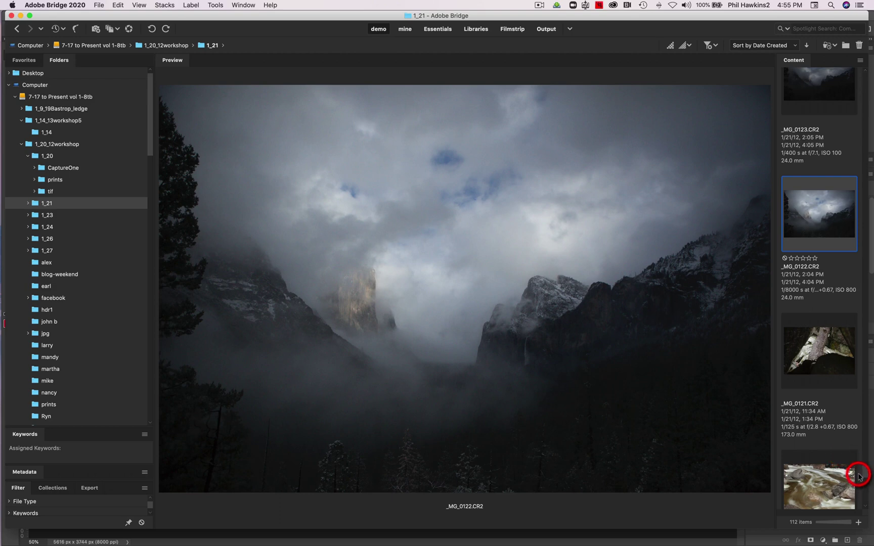
left_click_drag(866, 475, 867, 255)
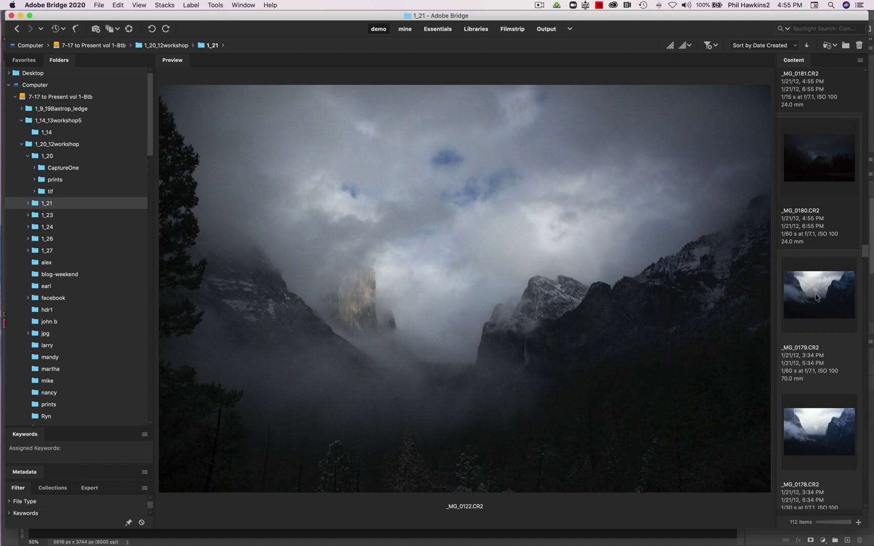
Select _MG_0122 through _MG_0179 and group the 58 shots as a stack.
left_click(816, 297, "shift")
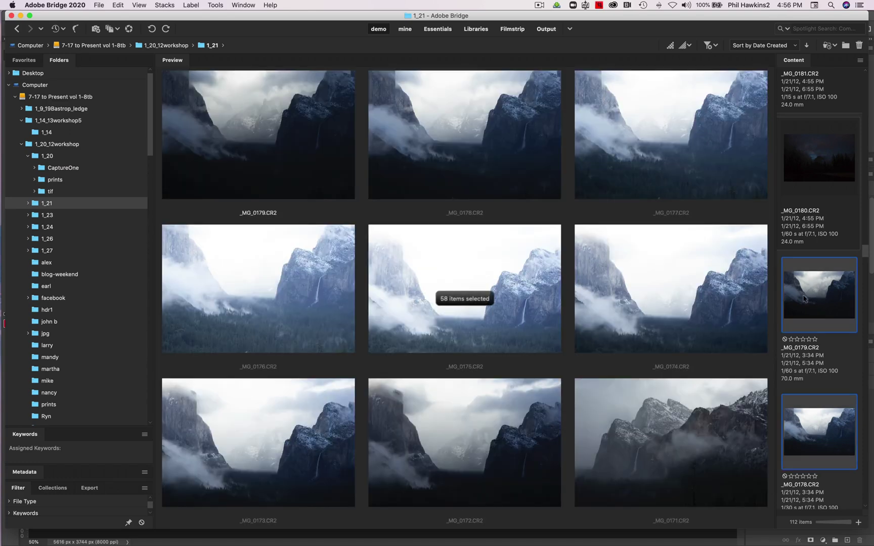
left_click(475, 302)
left_click(476, 302)
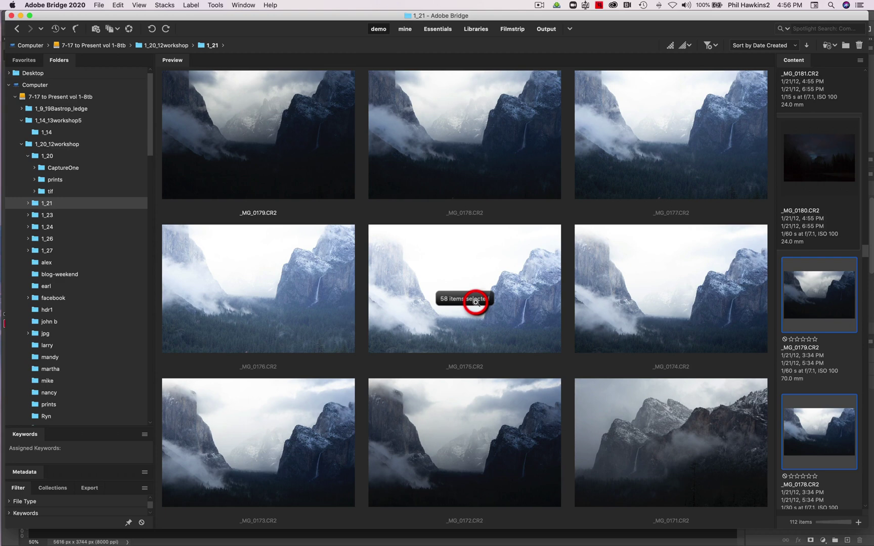
left_click(215, 5)
mouse_move(165, 5)
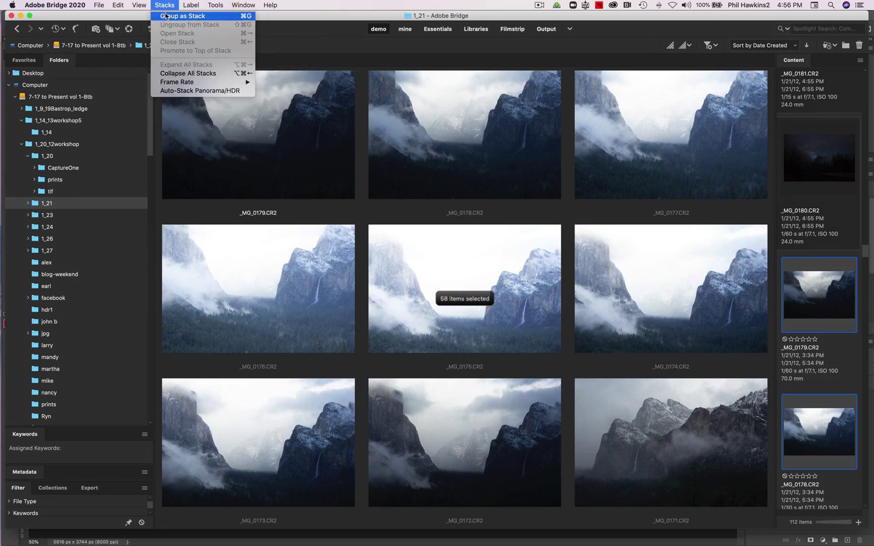
left_click(168, 17)
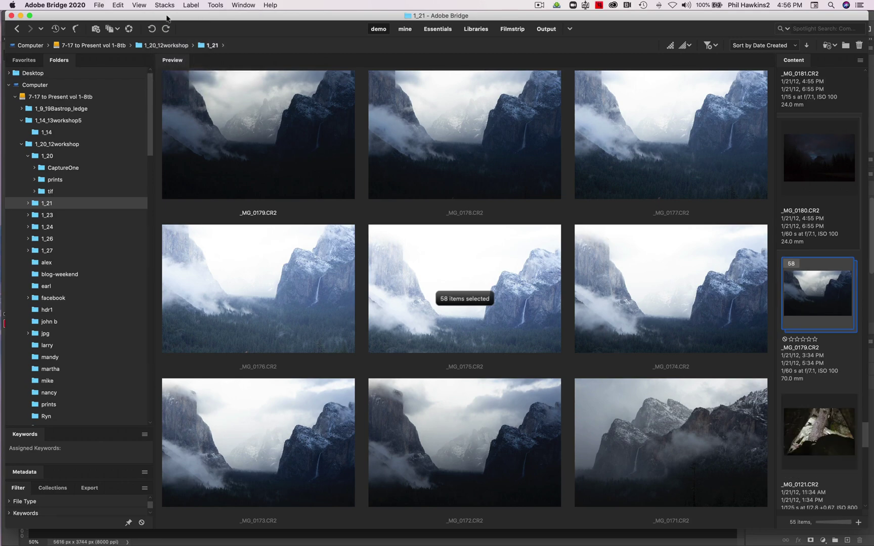
Play through the stack, stop playback, and preview _MG_0165.
mouse_move(835, 284)
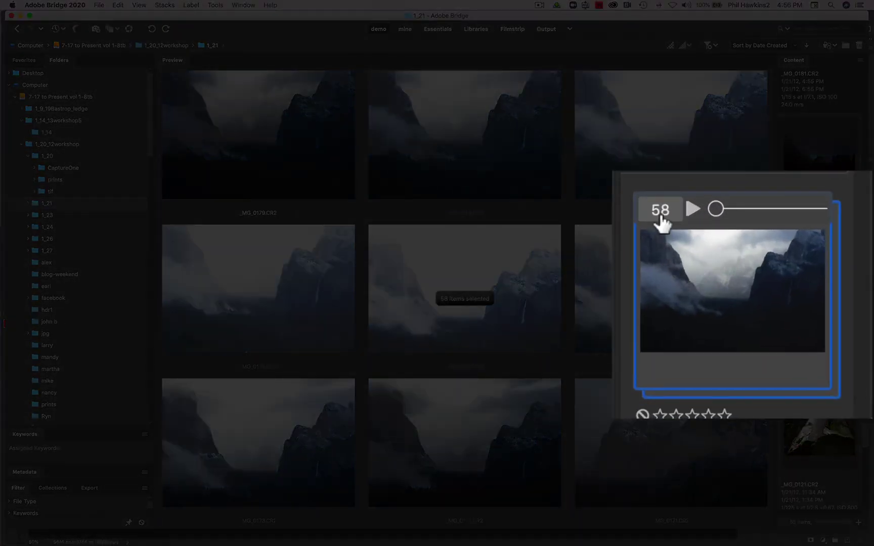
left_click(691, 206)
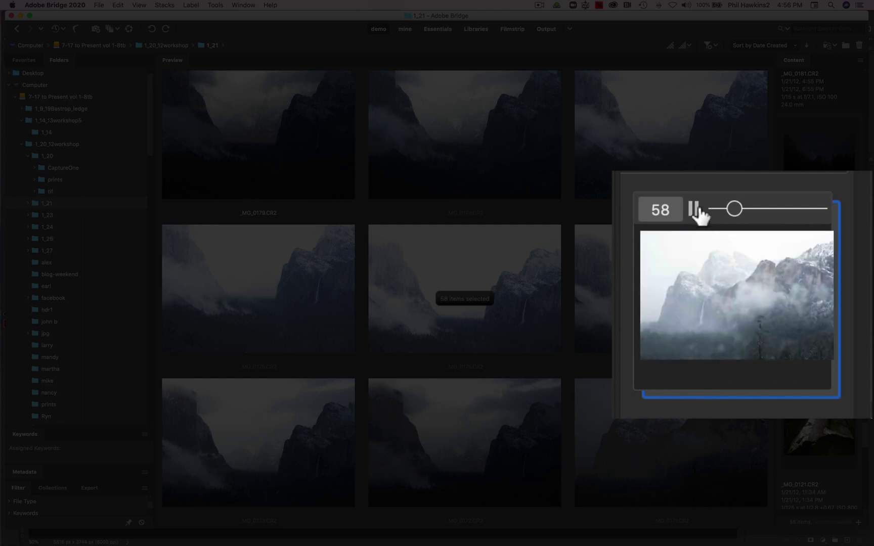
left_click(803, 263)
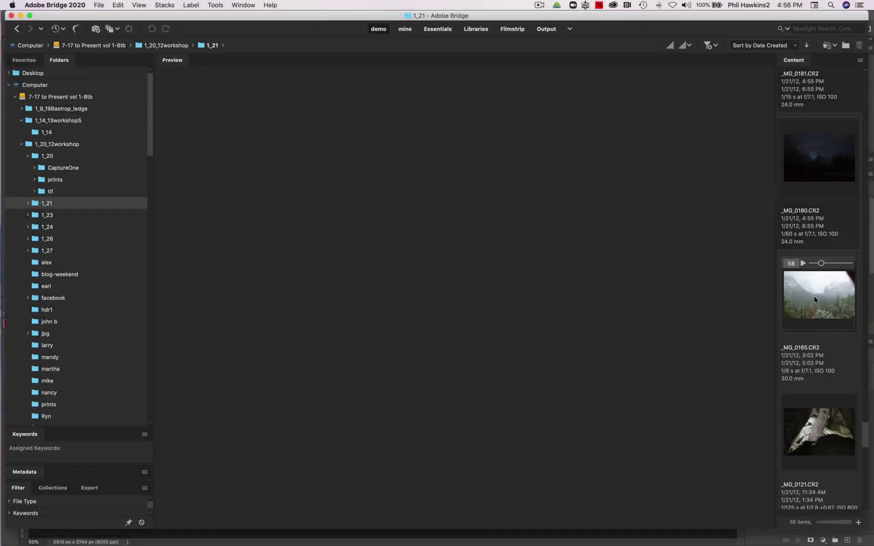
left_click(815, 298)
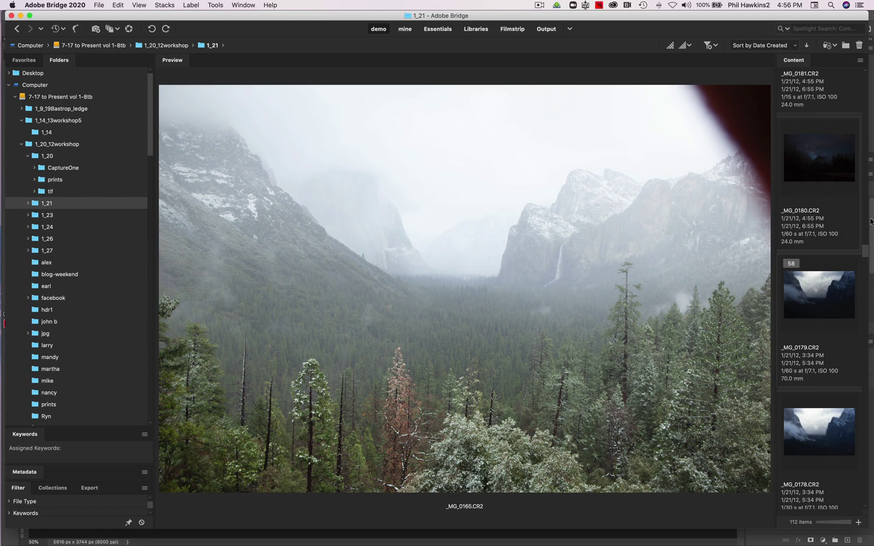
Switch to Photoshop, return to Bridge, and preview _MG_0178.
key("super+Tab")
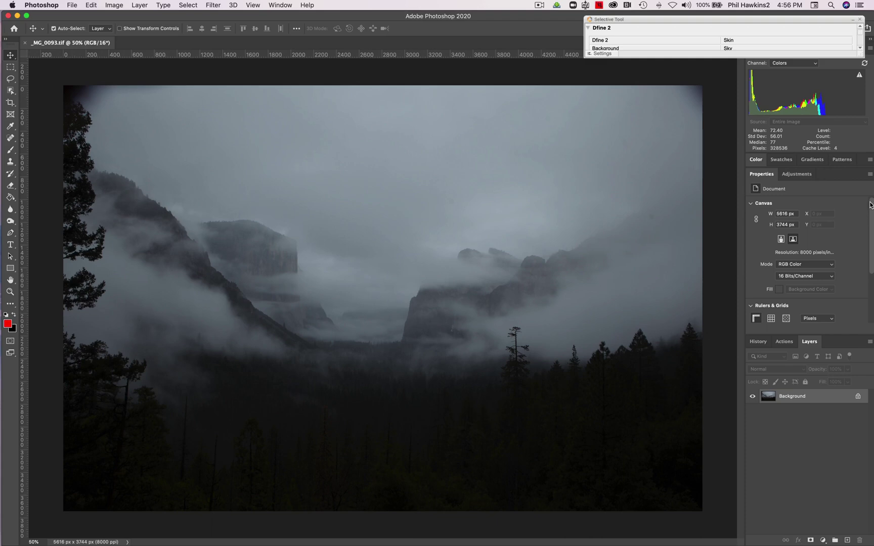
left_click(392, 540)
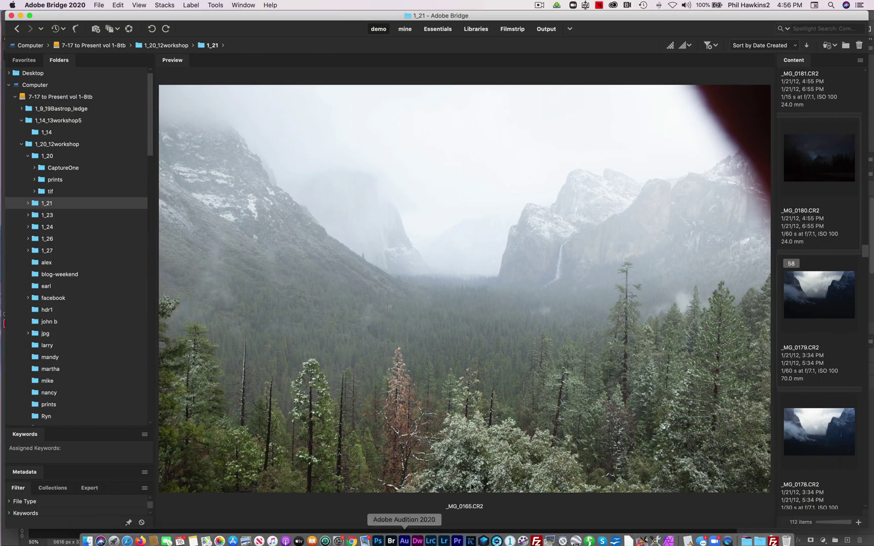
left_click(812, 434)
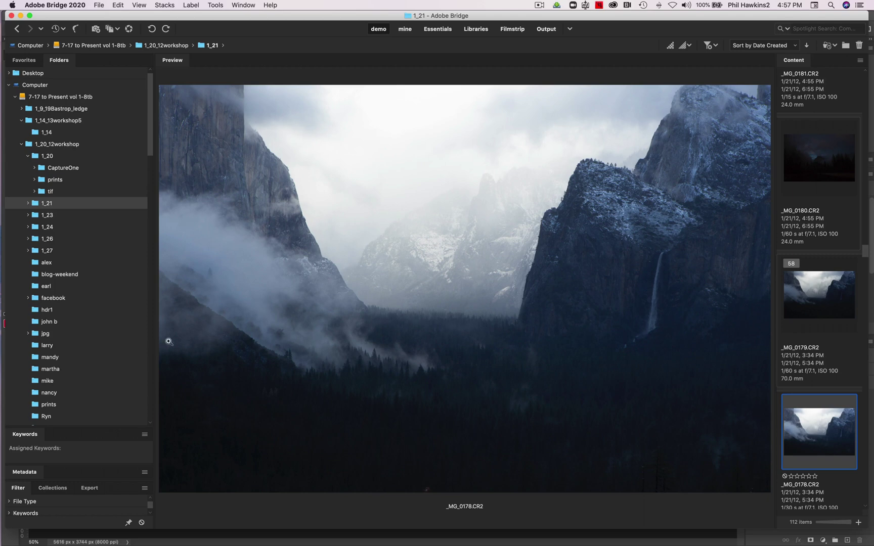
Browse the 39-item 1_20 tif folder and open _MG_0093.tif in Photoshop.
left_click(50, 191)
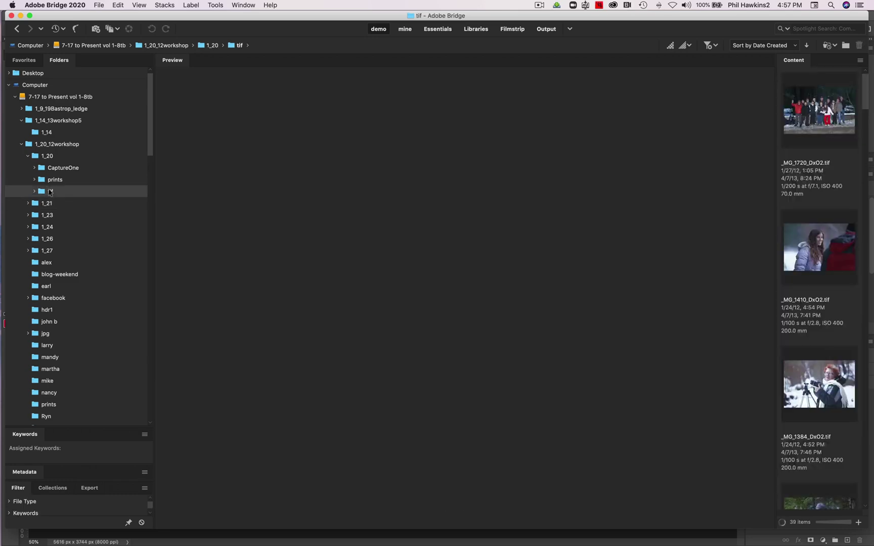
scroll(839, 396, "down", 20)
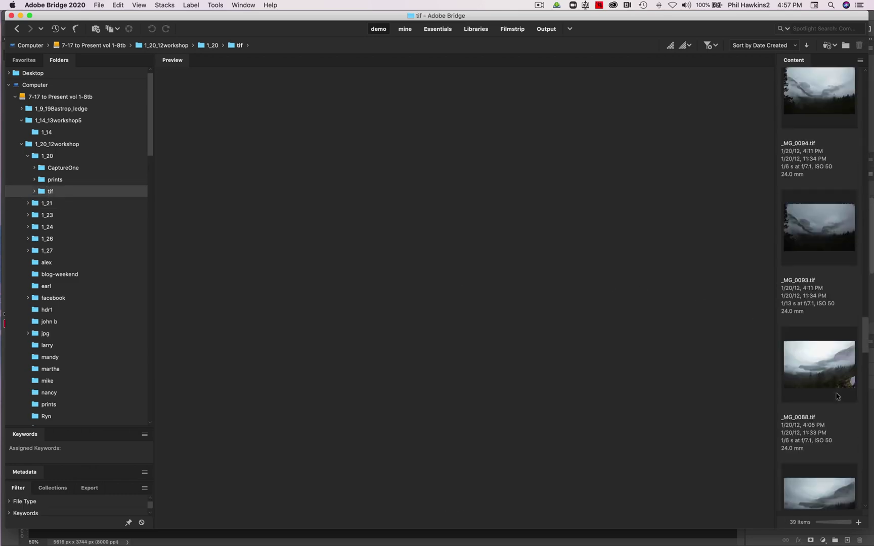
left_click(811, 241)
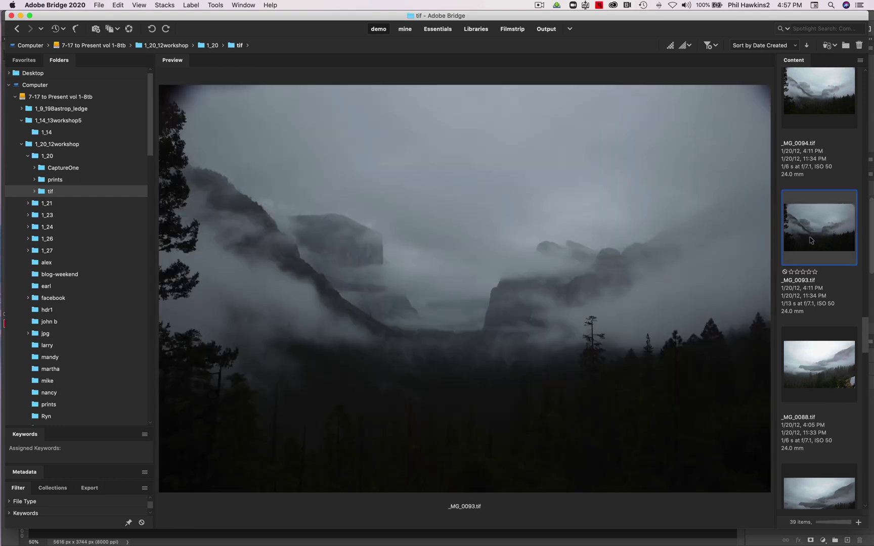
double_click(811, 241)
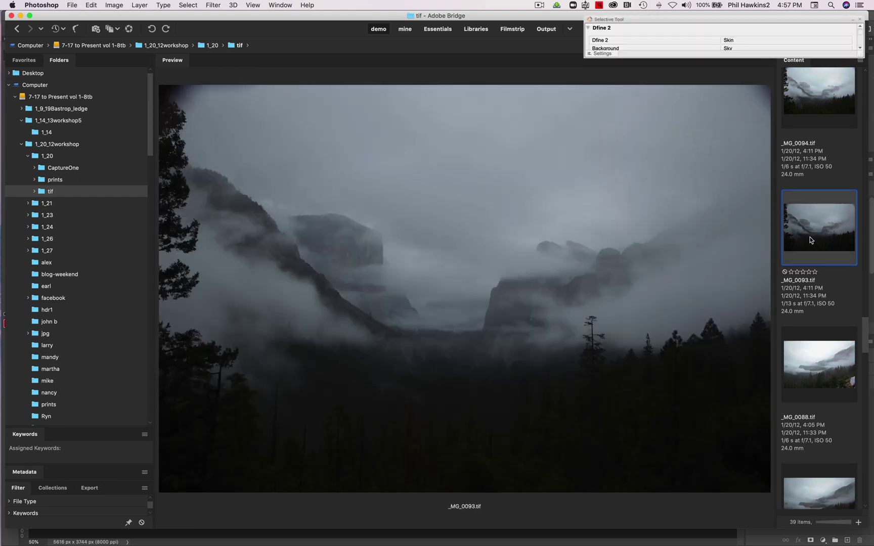